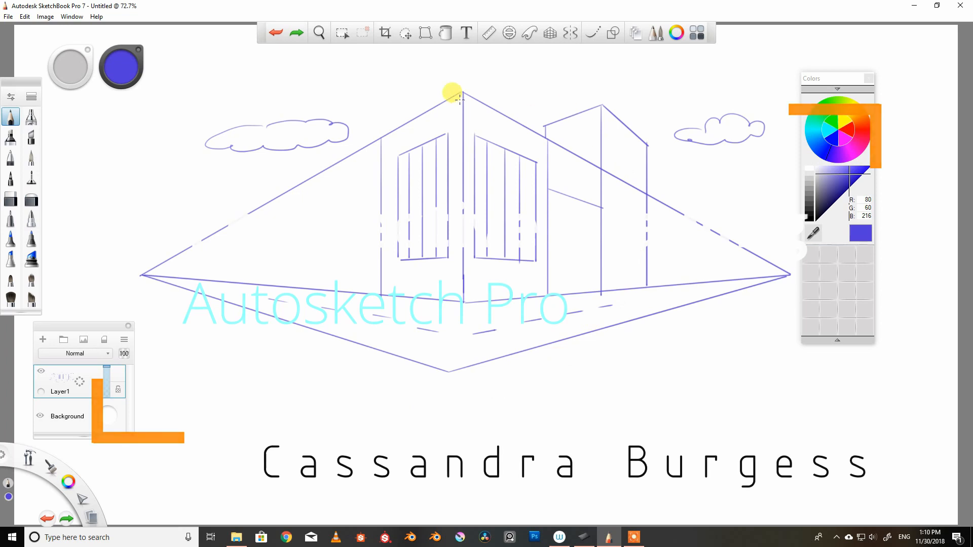
Sketch a small arrow pointing up at the perspective guides tool and shift the Layer Editor slightly away from the canvas edge
{"action": "mouse_move", "coordinate": [551, 57]}
{"action": "left_mouse_down"}
{"action": "mouse_move", "coordinate": [550, 81]}
{"action": "mouse_move", "coordinate": [551, 50]}
{"action": "mouse_move", "coordinate": [559, 62]}
{"action": "mouse_move", "coordinate": [545, 63]}
{"action": "left_mouse_up"}
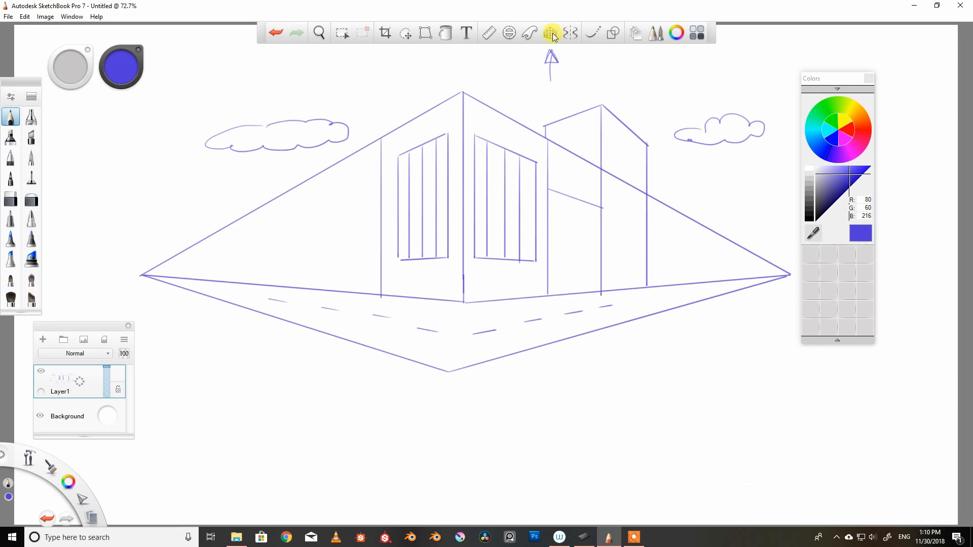
{"action": "left_click", "coordinate": [112, 330]}
{"action": "left_click_drag", "start_coordinate": [112, 330], "coordinate": [121, 330]}
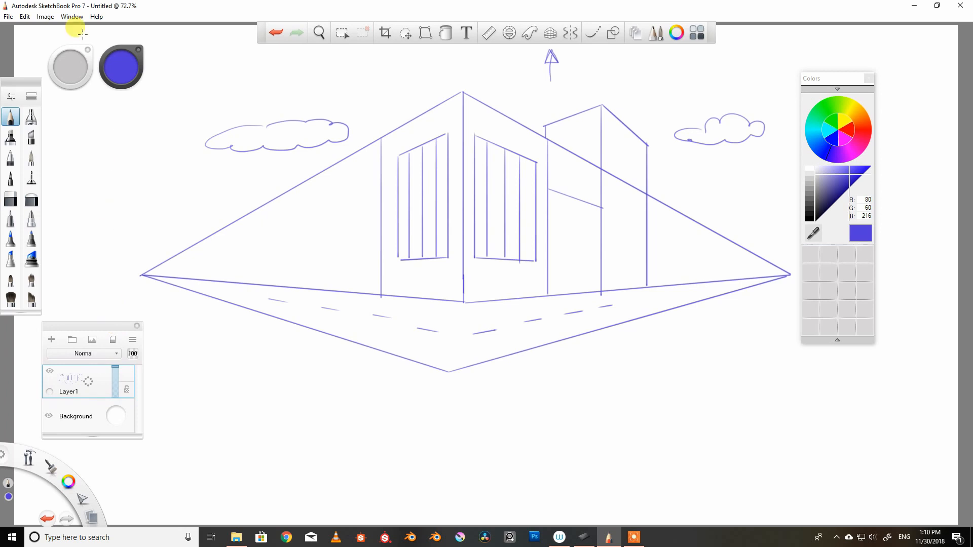
Hide the Layer Editor and bring it back
{"action": "left_click", "coordinate": [72, 17]}
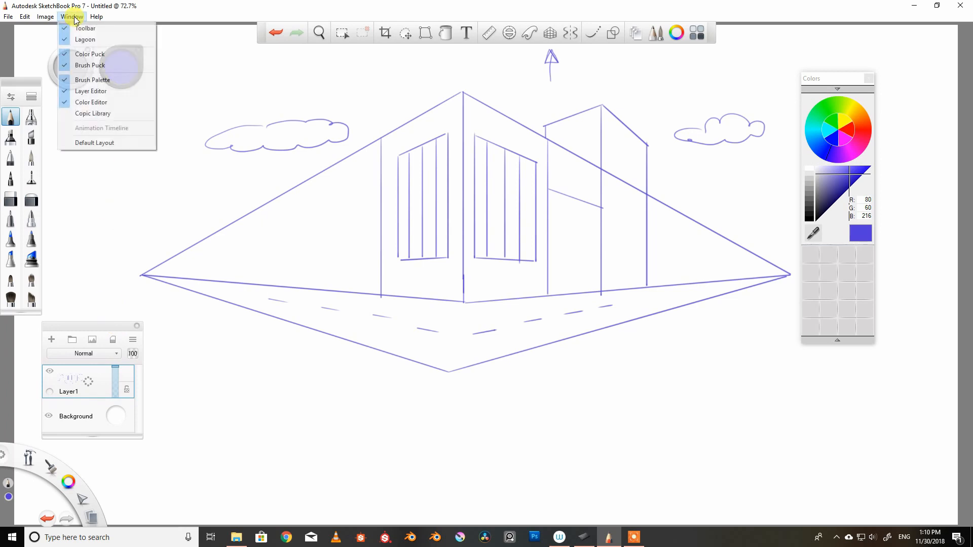
{"action": "left_click", "coordinate": [100, 91]}
{"action": "left_click", "coordinate": [72, 16]}
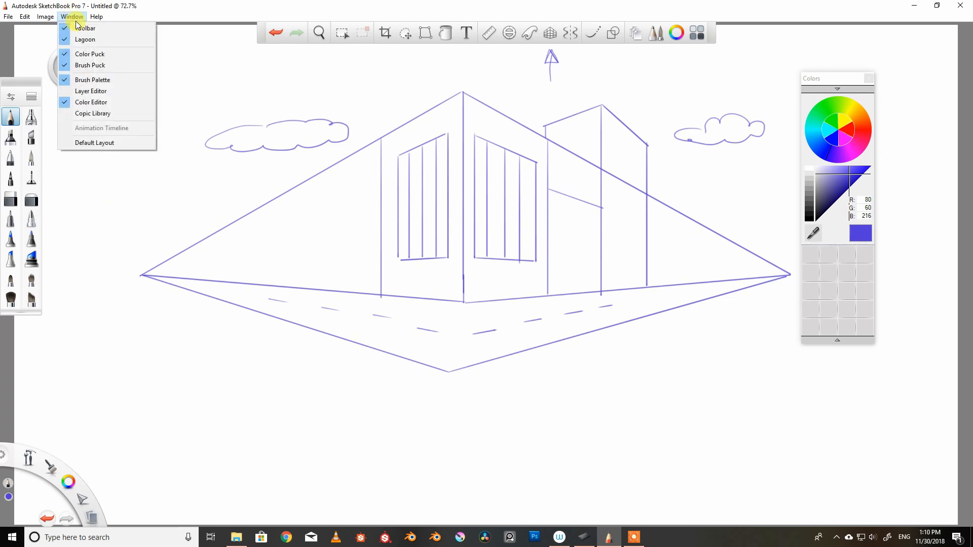
{"action": "left_click", "coordinate": [102, 92]}
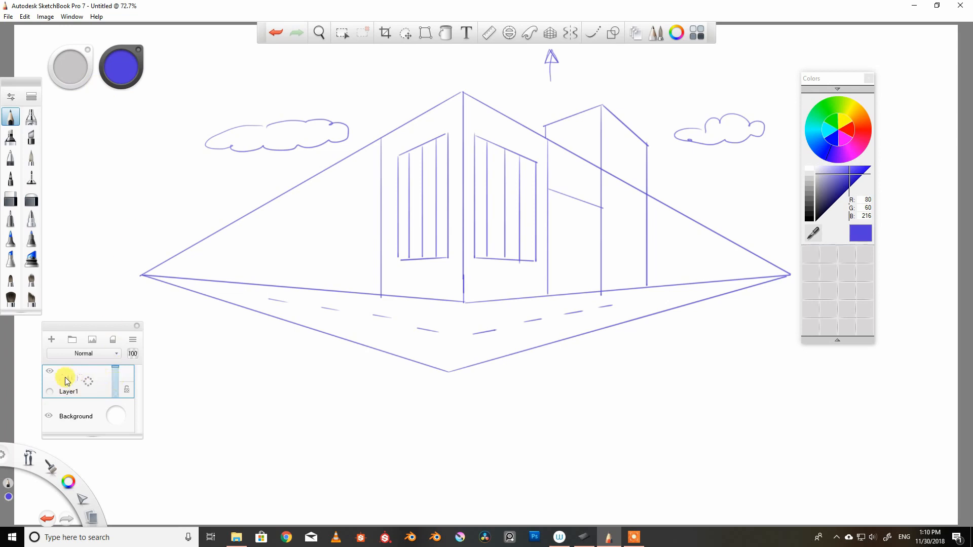
Clear all the artwork from Layer1
{"action": "left_click", "coordinate": [114, 342]}
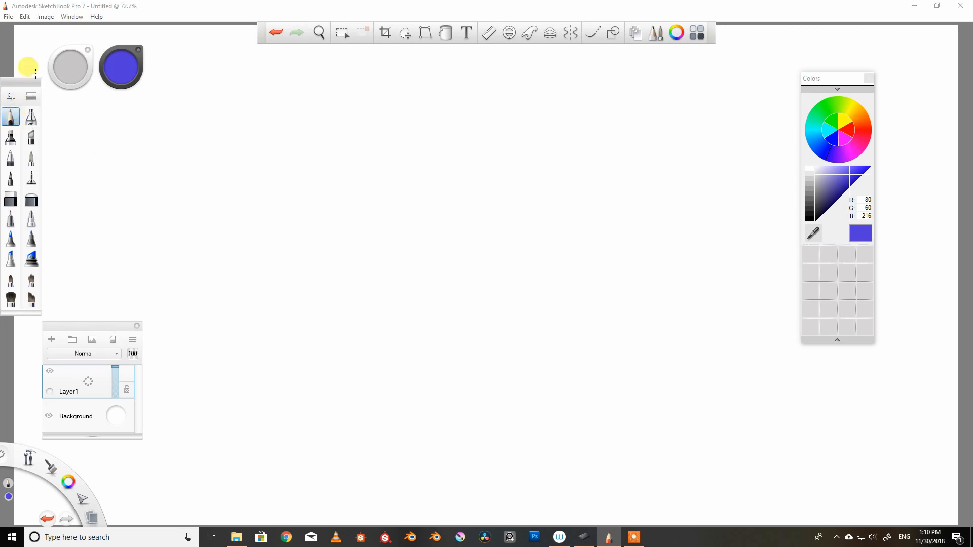
{"action": "left_click", "coordinate": [72, 16]}
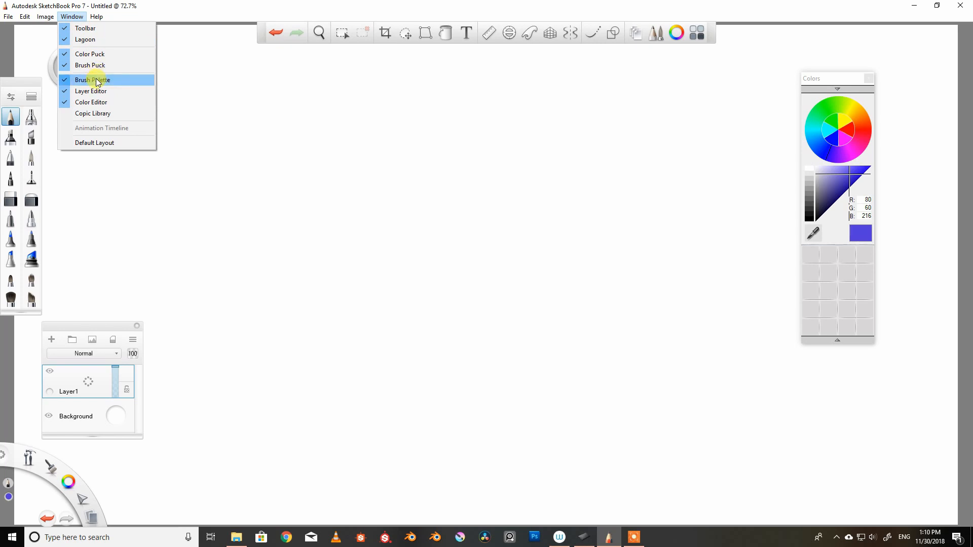
{"action": "left_click", "coordinate": [77, 17]}
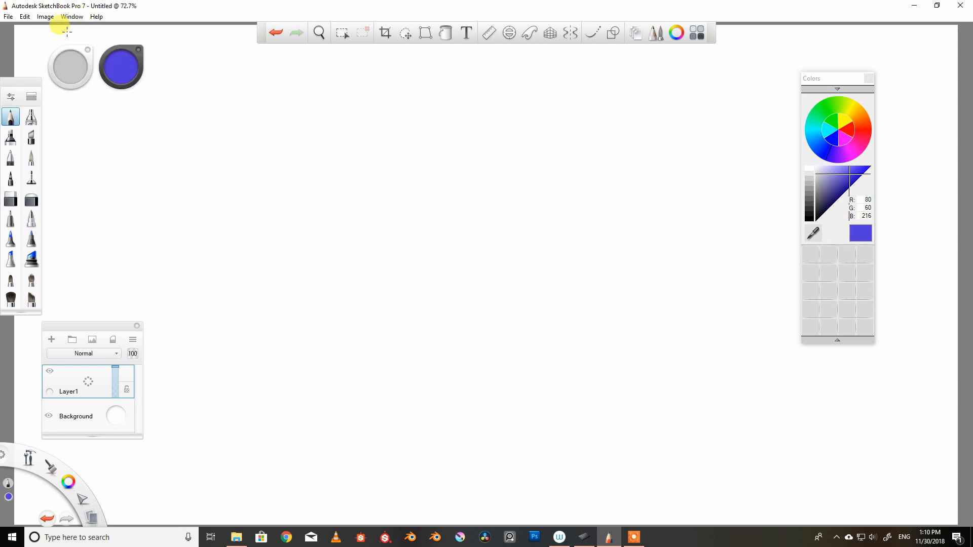
Look through the brush sets in the brush library and close it
{"action": "left_click", "coordinate": [33, 97]}
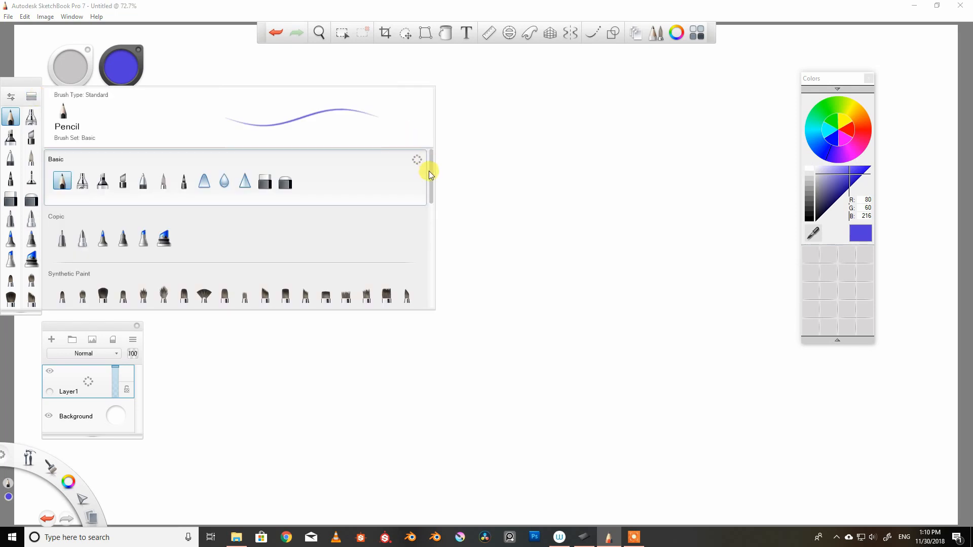
{"action": "mouse_move", "coordinate": [432, 170]}
{"action": "left_mouse_down"}
{"action": "mouse_move", "coordinate": [432, 215]}
{"action": "mouse_move", "coordinate": [433, 177]}
{"action": "mouse_move", "coordinate": [417, 164]}
{"action": "left_mouse_up"}
{"action": "left_click", "coordinate": [30, 96]}
Compare short pencil strokes at hardness/size 8B/7.6 and 2B/2.5, and undo both strokes
{"action": "left_click", "coordinate": [11, 97]}
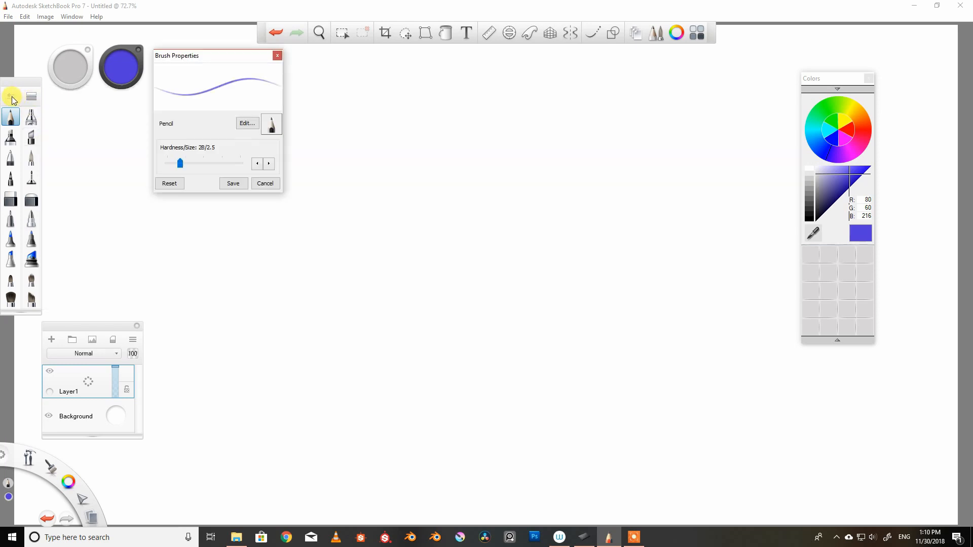
{"action": "mouse_move", "coordinate": [180, 165]}
{"action": "left_mouse_down"}
{"action": "mouse_move", "coordinate": [224, 165]}
{"action": "mouse_move", "coordinate": [208, 167]}
{"action": "left_mouse_up"}
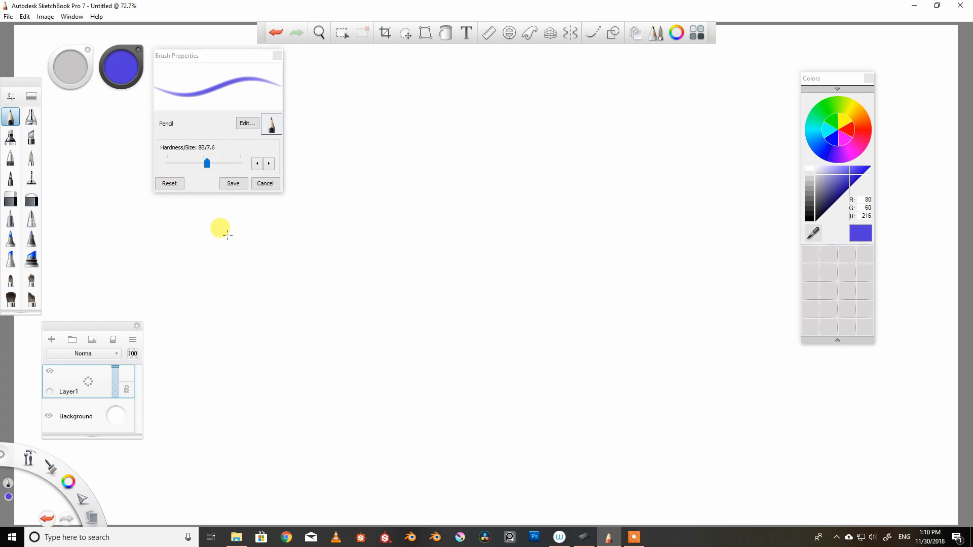
{"action": "left_click_drag", "start_coordinate": [224, 235], "coordinate": [301, 239]}
{"action": "left_click_drag", "start_coordinate": [207, 165], "coordinate": [184, 164]}
{"action": "left_click_drag", "start_coordinate": [225, 258], "coordinate": [296, 260]}
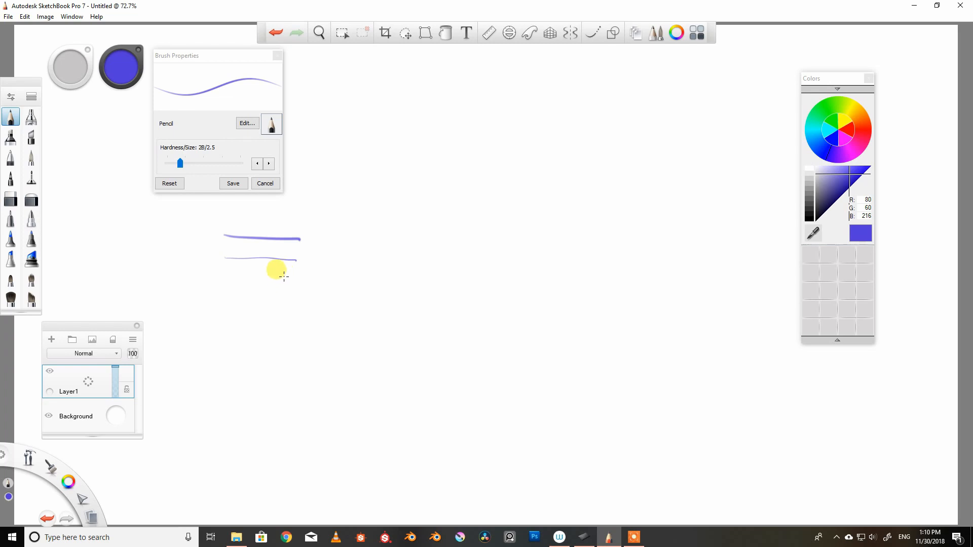
{"action": "left_click", "coordinate": [277, 55]}
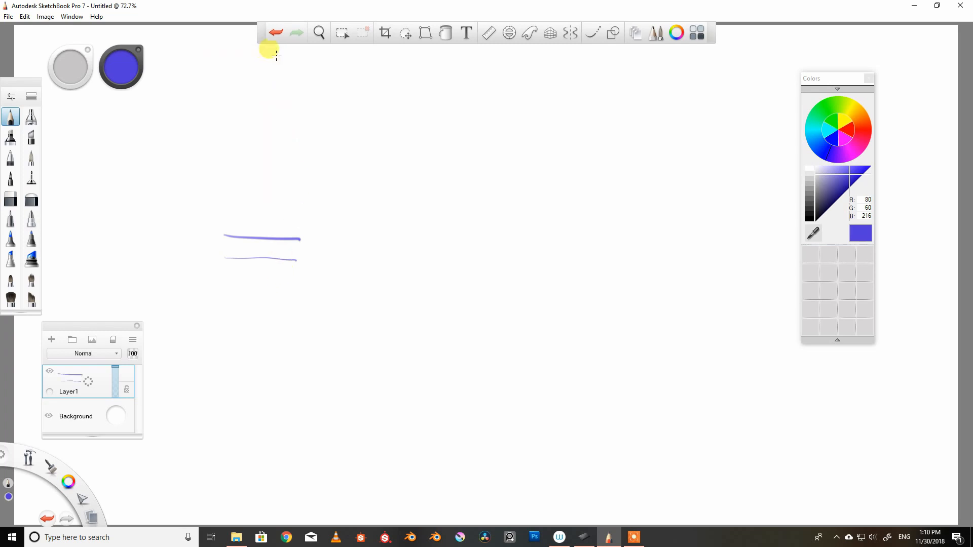
{"action": "left_click", "coordinate": [276, 32]}
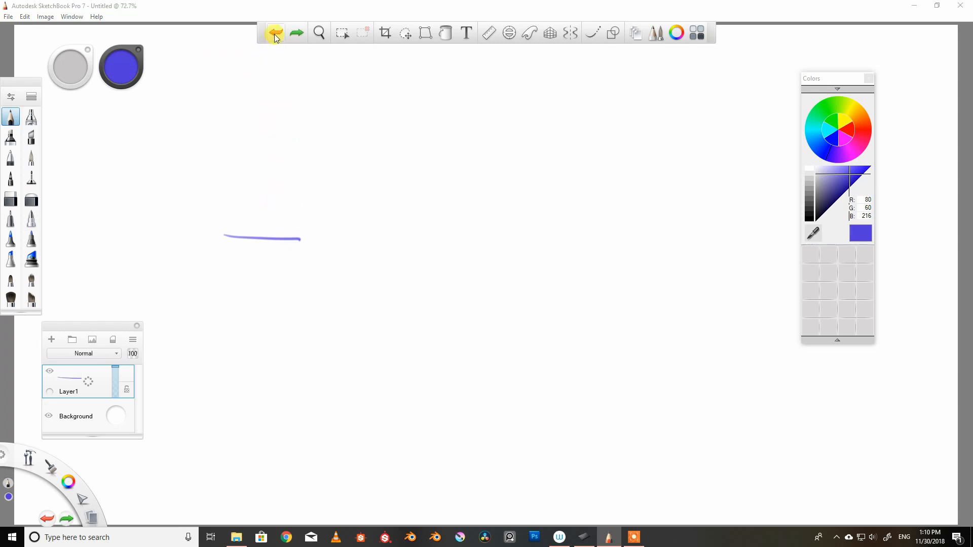
{"action": "left_click", "coordinate": [276, 32]}
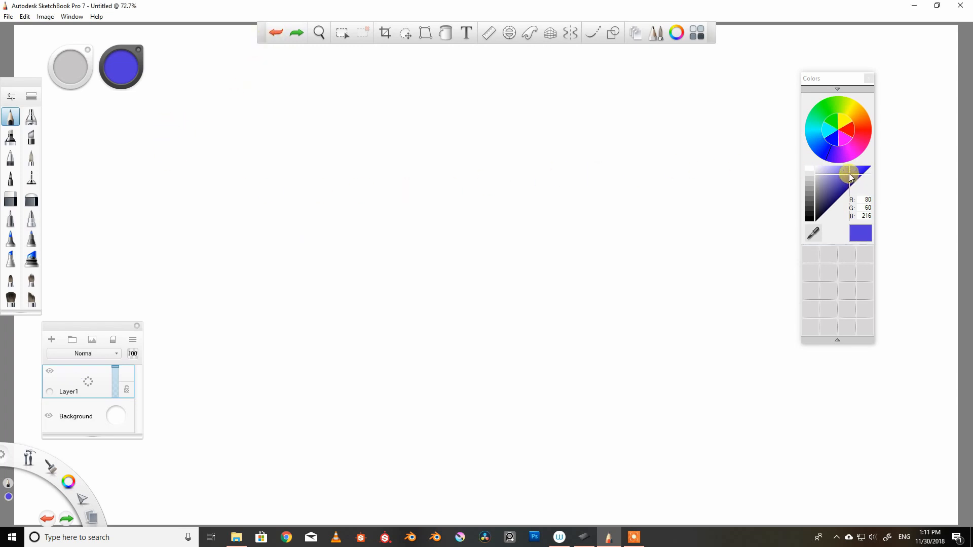
Set the drawing colour to cyan, RGB 60, 213, 216, and try a short stroke before undoing it
{"action": "left_click", "coordinate": [821, 133]}
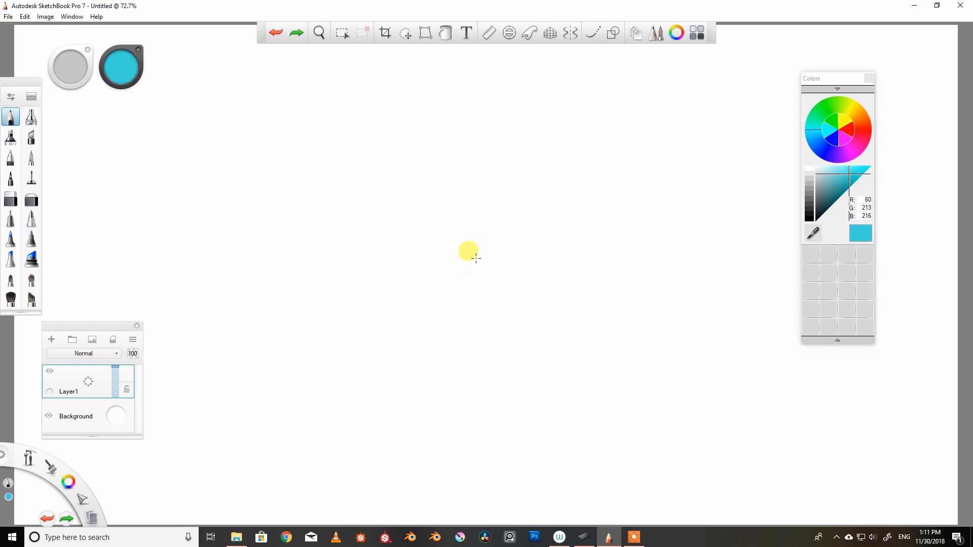
{"action": "left_click_drag", "start_coordinate": [457, 274], "coordinate": [491, 260]}
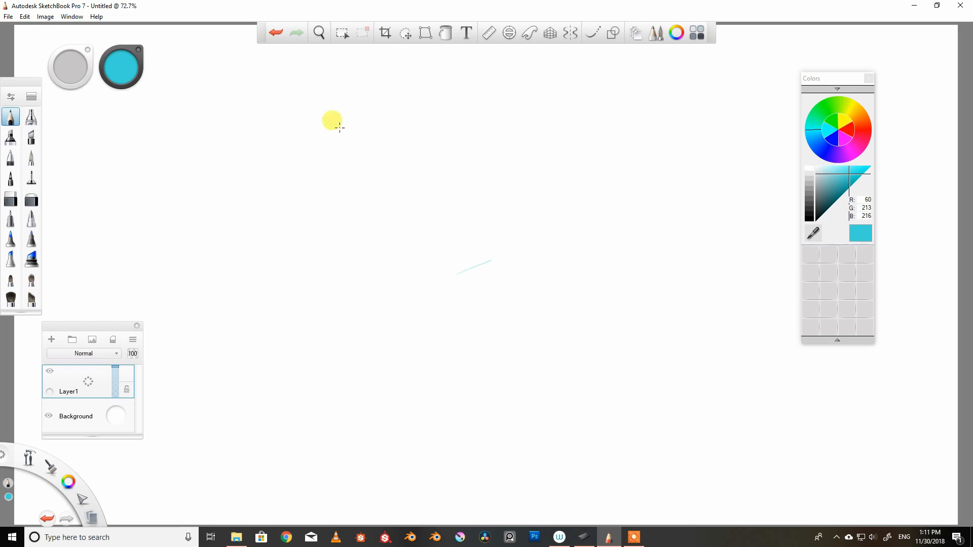
{"action": "left_click", "coordinate": [276, 32]}
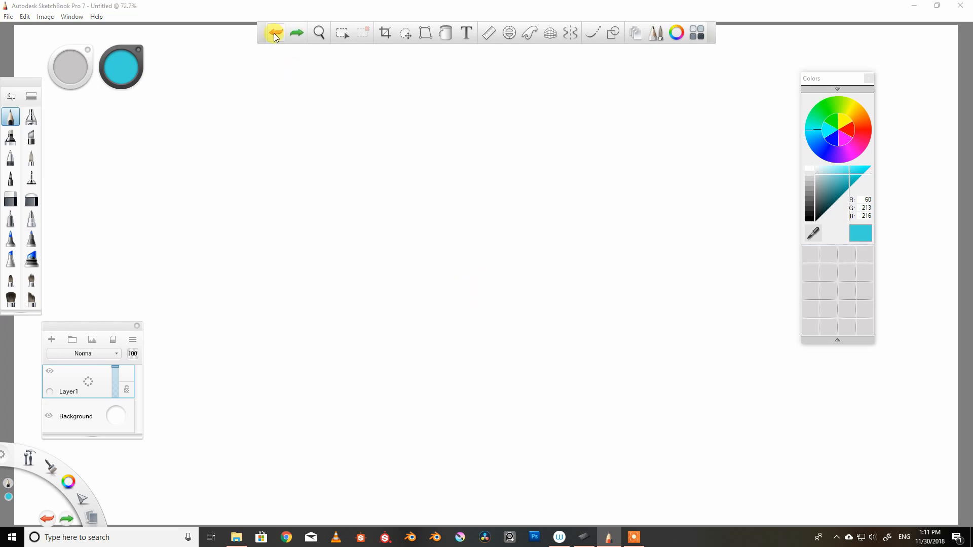
Turn on the perspective guides, compare the available modes and choose the two-point perspective
{"action": "left_click", "coordinate": [552, 31]}
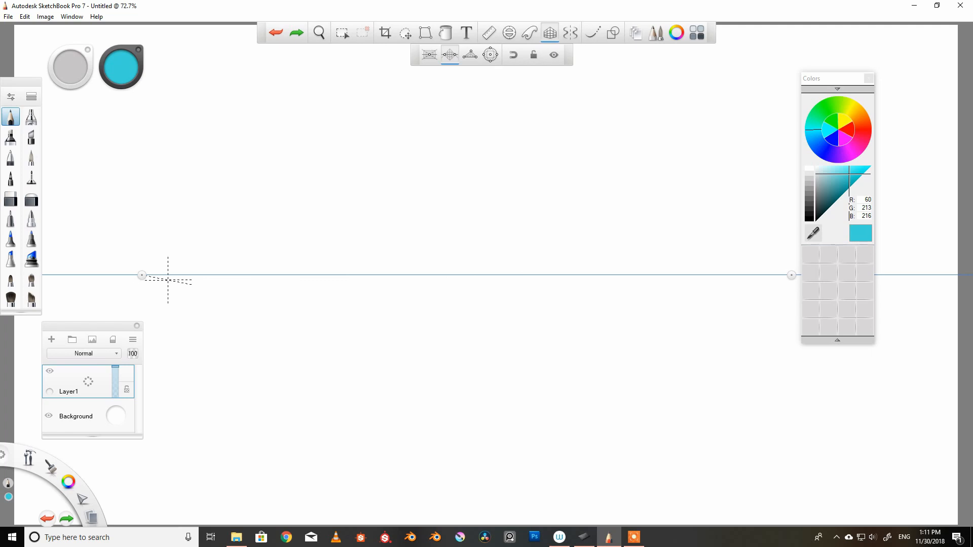
{"action": "left_click", "coordinate": [430, 56]}
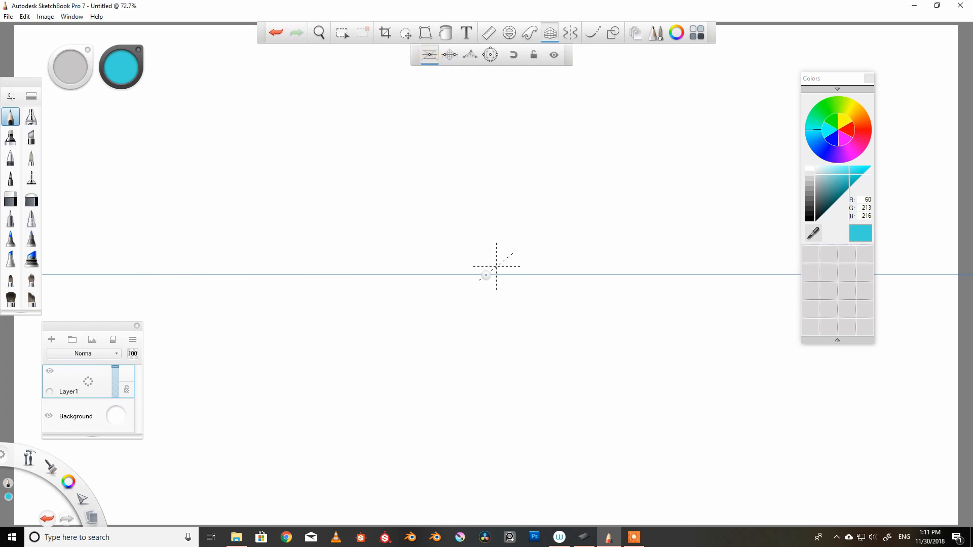
{"action": "left_click", "coordinate": [450, 54]}
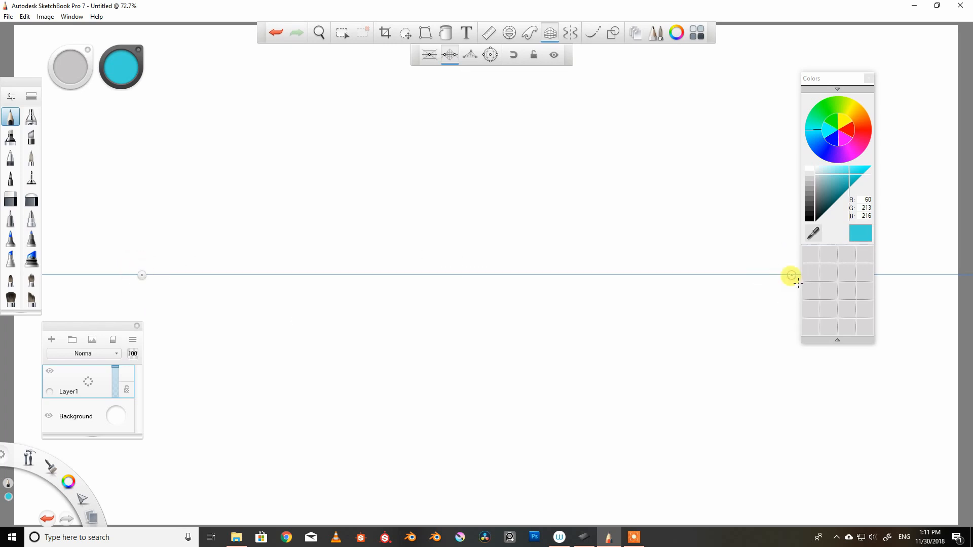
{"action": "left_click", "coordinate": [470, 54]}
{"action": "left_click", "coordinate": [490, 54]}
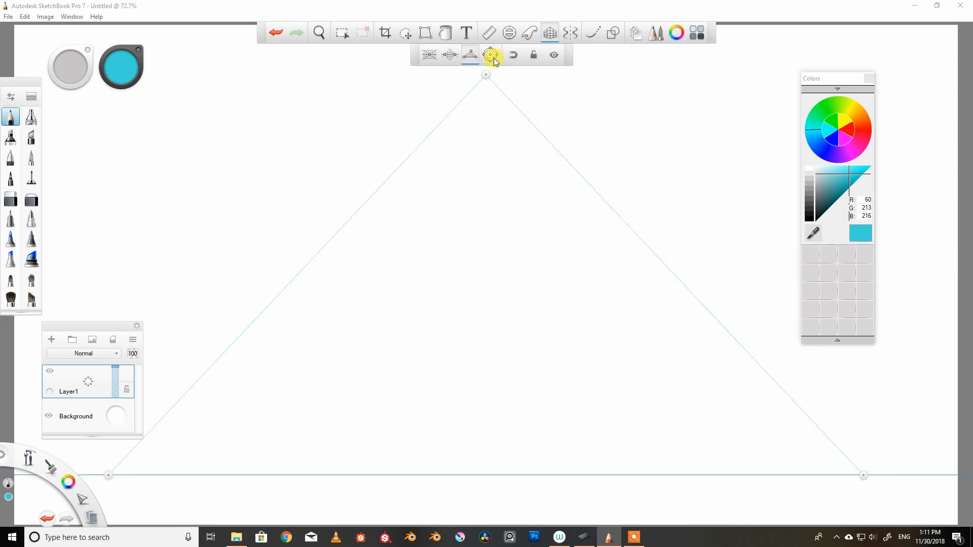
{"action": "left_click", "coordinate": [450, 54]}
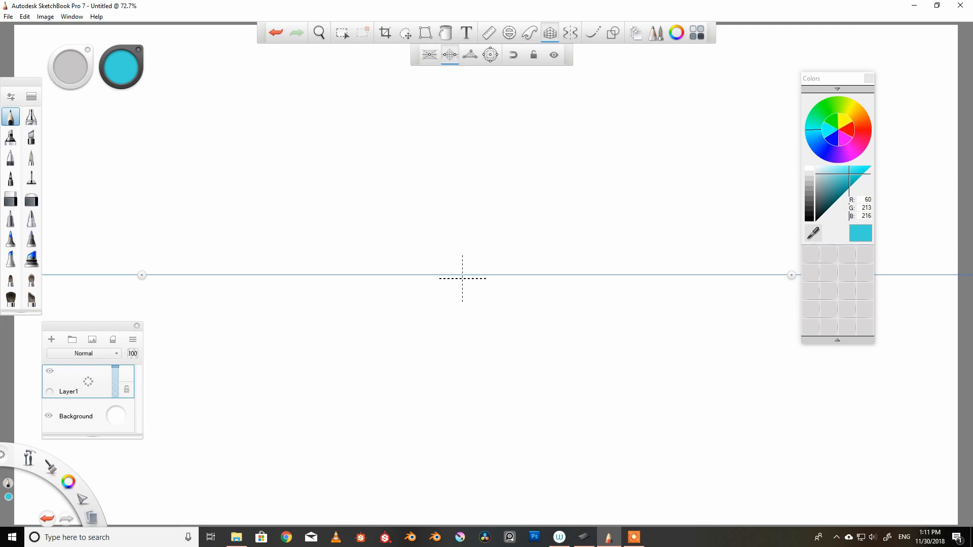
Spread the two vanishing points slightly further apart along the horizon line and hide the interface panels
{"action": "mouse_move", "coordinate": [142, 274]}
{"action": "left_mouse_down"}
{"action": "mouse_move", "coordinate": [306, 274]}
{"action": "mouse_move", "coordinate": [133, 275]}
{"action": "left_mouse_up"}
{"action": "left_click_drag", "start_coordinate": [791, 275], "coordinate": [792, 275]}
{"action": "key", "text": "Tab"}
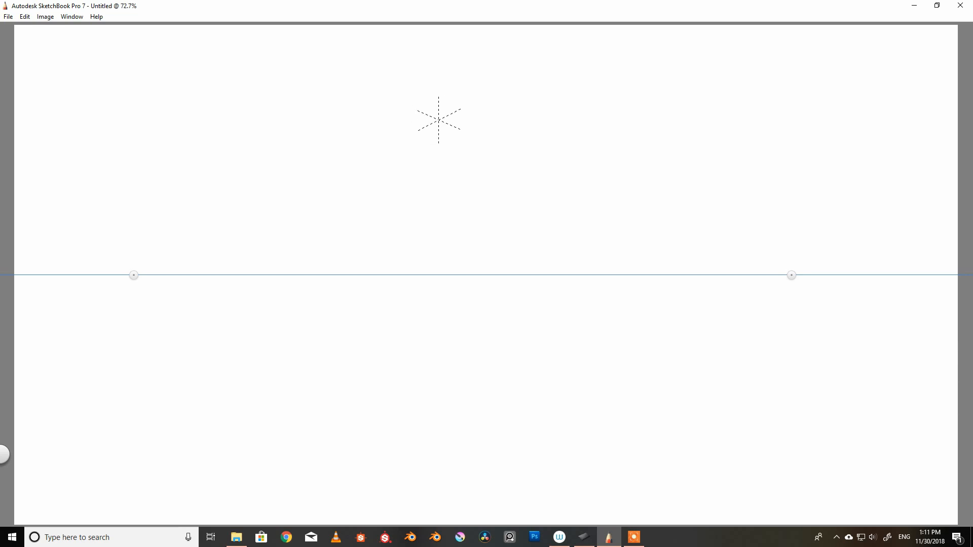
Draw the building's roof lines from a central apex to both vanishing points and its vertical corner edge down to the horizon
{"action": "left_click_drag", "start_coordinate": [439, 120], "coordinate": [411, 134]}
{"action": "left_click_drag", "start_coordinate": [247, 217], "coordinate": [134, 275]}
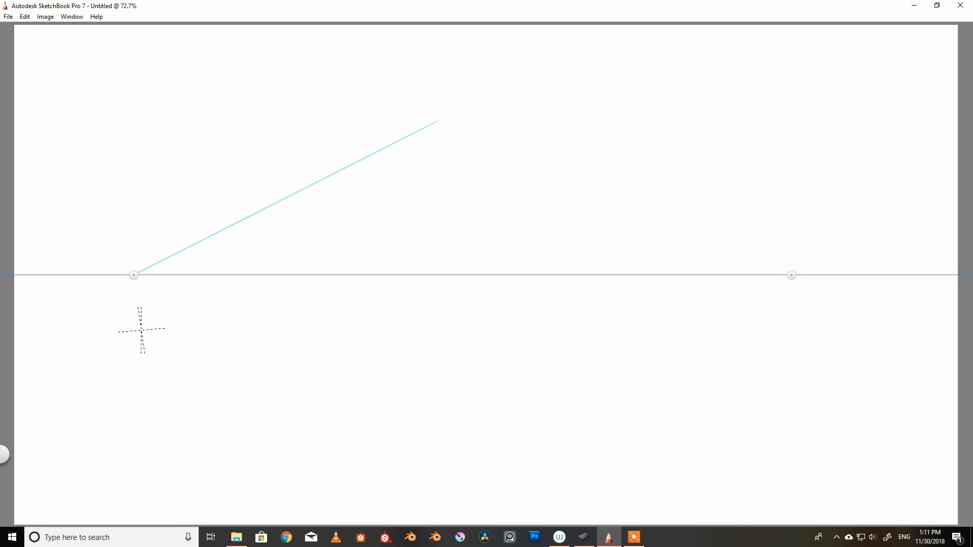
{"action": "left_click_drag", "start_coordinate": [440, 121], "coordinate": [788, 274]}
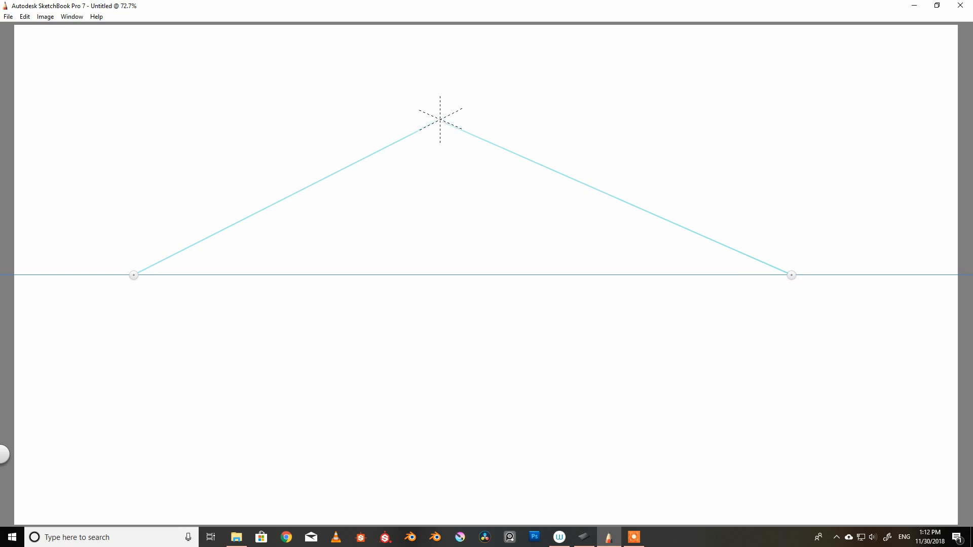
{"action": "left_click_drag", "start_coordinate": [441, 120], "coordinate": [441, 145]}
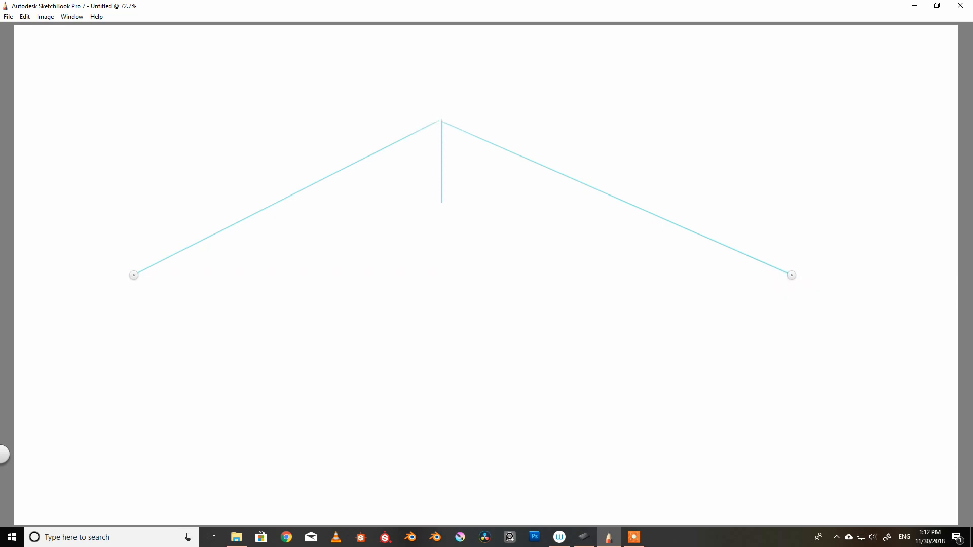
{"action": "left_click_drag", "start_coordinate": [442, 276], "coordinate": [442, 276]}
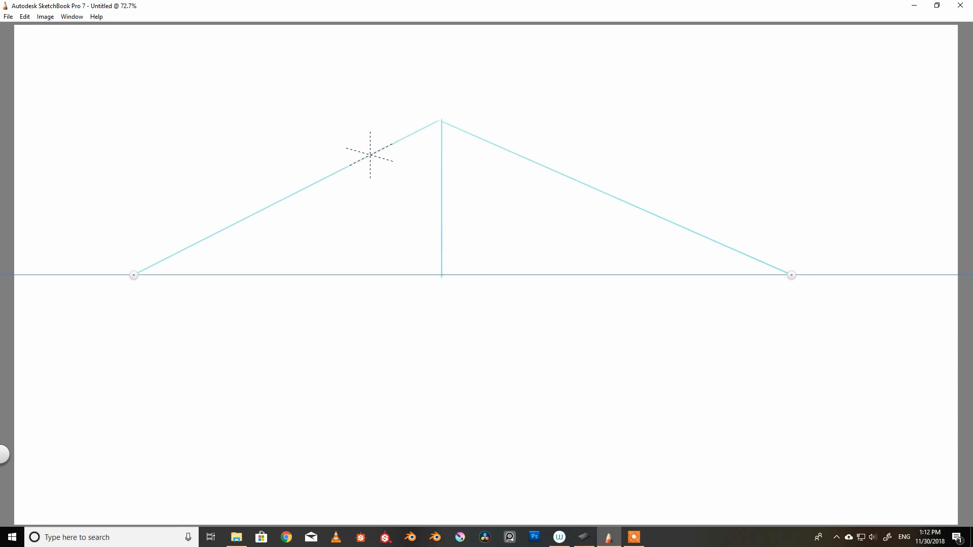
Draw a vertical edge on each side of the central corner, from the roof line down to the horizon
{"action": "left_click_drag", "start_coordinate": [368, 157], "coordinate": [368, 189]}
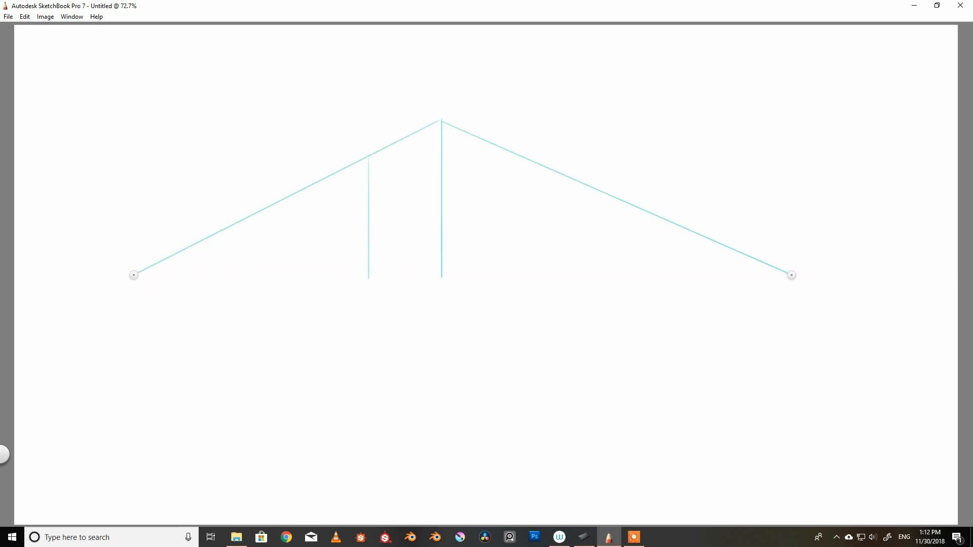
{"action": "left_click_drag", "start_coordinate": [369, 278], "coordinate": [368, 279]}
{"action": "left_click_drag", "start_coordinate": [504, 149], "coordinate": [505, 162]}
{"action": "left_click_drag", "start_coordinate": [505, 277], "coordinate": [505, 279]}
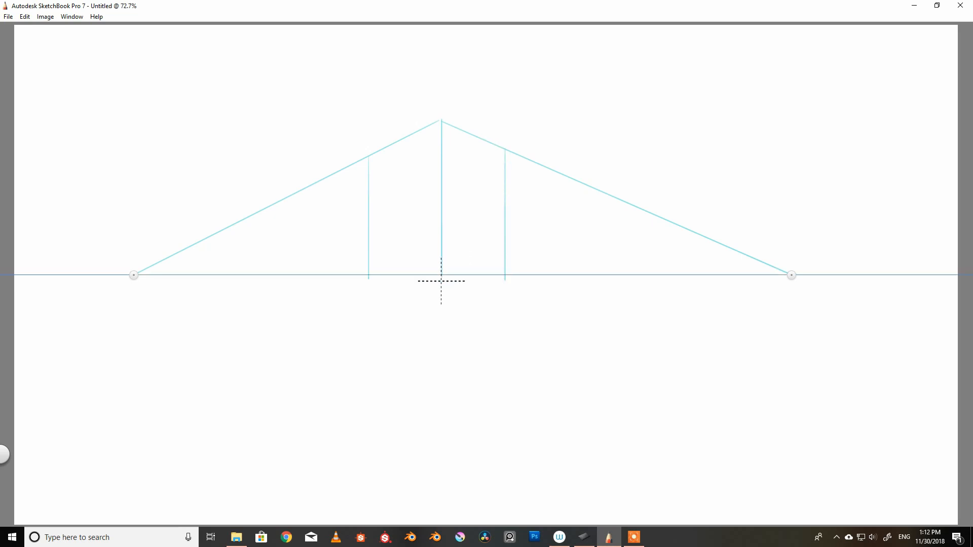
Extend the corner below the horizon, draw base lines to both vanishing points and lengthen the side edges to meet them
{"action": "mouse_move", "coordinate": [441, 274]}
{"action": "left_mouse_down"}
{"action": "mouse_move", "coordinate": [442, 301]}
{"action": "mouse_move", "coordinate": [788, 275]}
{"action": "left_mouse_up"}
{"action": "left_click_drag", "start_coordinate": [442, 300], "coordinate": [137, 276]}
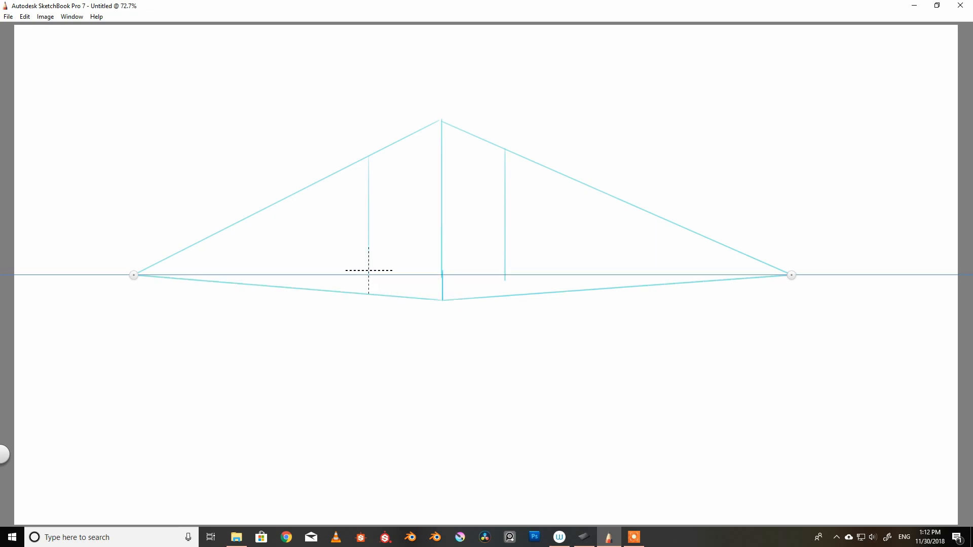
{"action": "left_click_drag", "start_coordinate": [369, 274], "coordinate": [369, 294]}
{"action": "left_click_drag", "start_coordinate": [505, 276], "coordinate": [506, 296]}
Draw a four-sided window in perspective on the left wall and fill it with four vertical bars
{"action": "left_click_drag", "start_coordinate": [382, 166], "coordinate": [424, 148]}
{"action": "left_click_drag", "start_coordinate": [383, 258], "coordinate": [426, 256]}
{"action": "left_click_drag", "start_coordinate": [426, 147], "coordinate": [426, 256]}
{"action": "left_click_drag", "start_coordinate": [383, 165], "coordinate": [383, 257]}
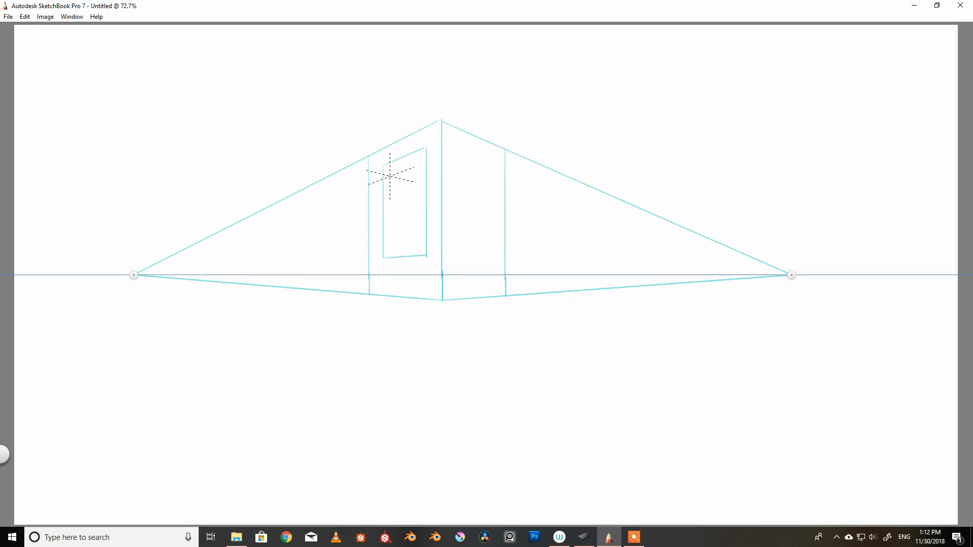
{"action": "mouse_move", "coordinate": [390, 164]}
{"action": "left_mouse_down"}
{"action": "mouse_move", "coordinate": [390, 258]}
{"action": "mouse_move", "coordinate": [406, 222]}
{"action": "mouse_move", "coordinate": [407, 256]}
{"action": "mouse_move", "coordinate": [415, 206]}
{"action": "left_mouse_up"}
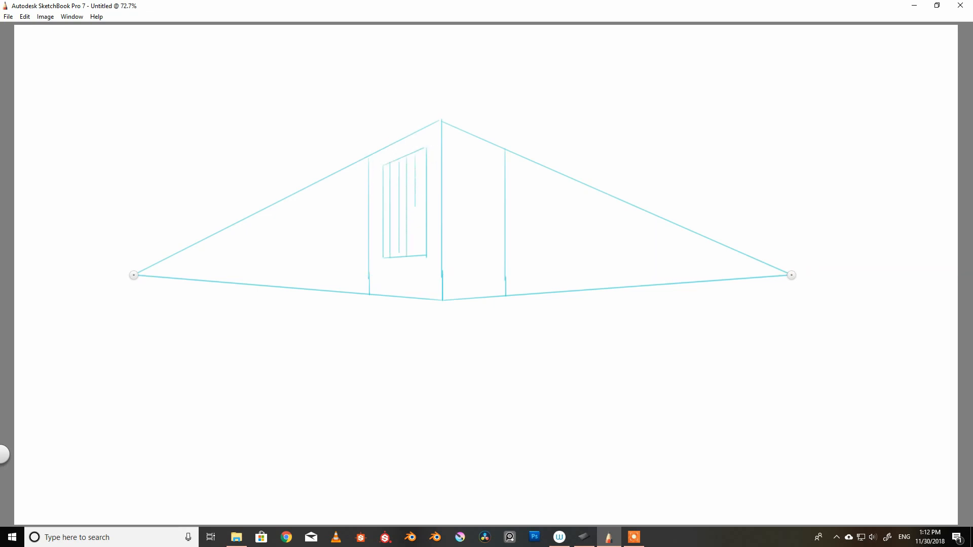
Draw the left, top and bottom edges of a window on the right wall and show the interface panels again
{"action": "left_click_drag", "start_coordinate": [451, 148], "coordinate": [451, 160]}
{"action": "left_click_drag", "start_coordinate": [451, 256], "coordinate": [482, 252]}
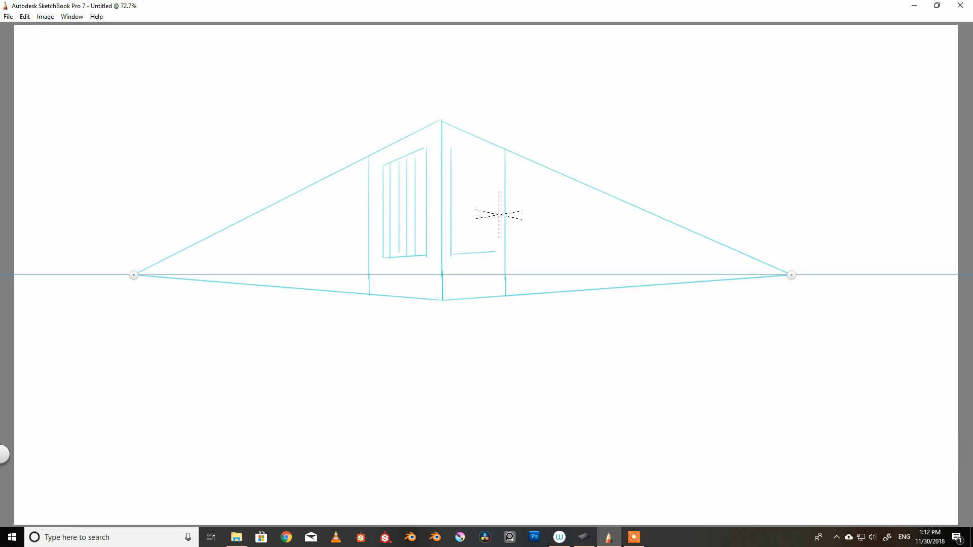
{"action": "left_click_drag", "start_coordinate": [451, 147], "coordinate": [491, 162]}
{"action": "left_click_drag", "start_coordinate": [452, 254], "coordinate": [470, 254]}
{"action": "key", "text": "Tab"}
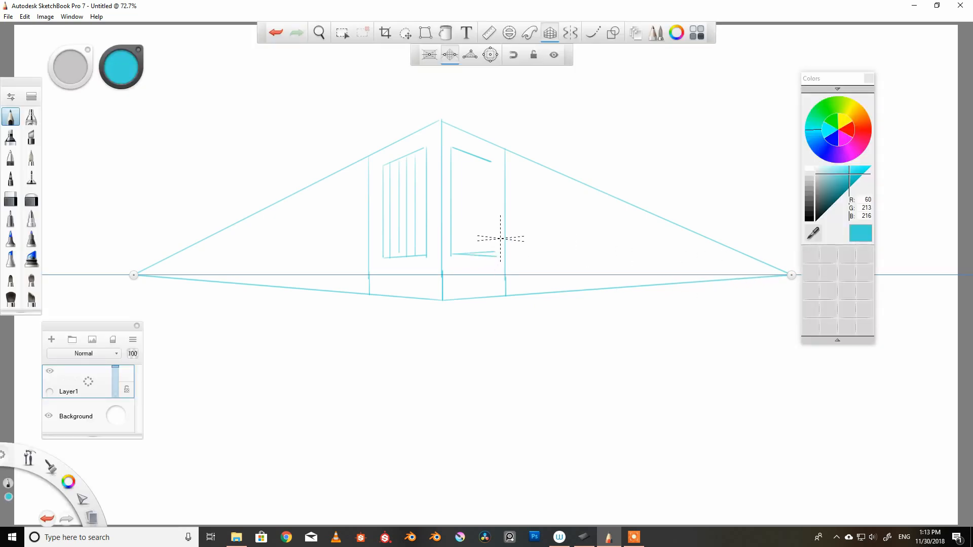
Undo the top and bottom edges of the right wall's window, and redraw them toward the right vanishing point with a vertical right edge
{"action": "key", "text": "Tab"}
{"action": "key", "text": "Tab"}
{"action": "left_click", "coordinate": [272, 32]}
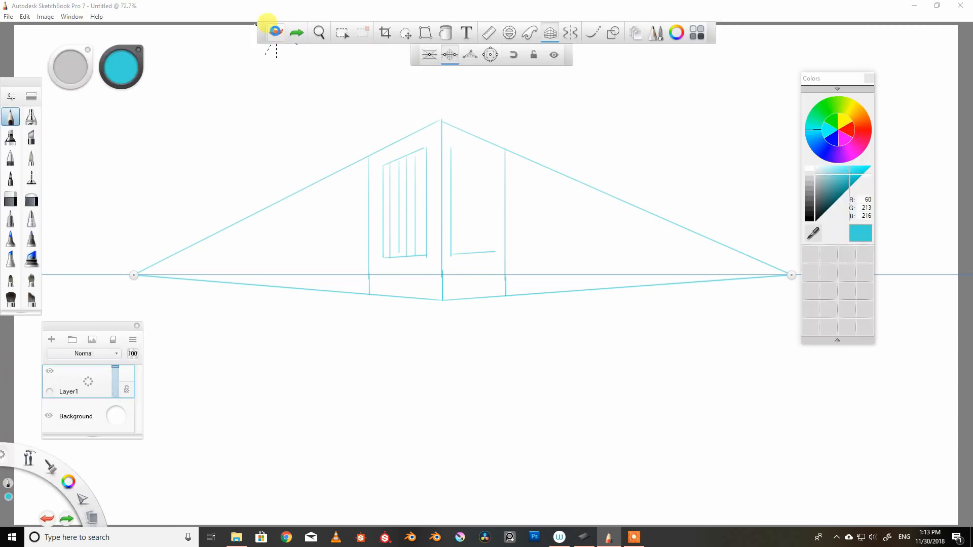
{"action": "key", "text": "Tab"}
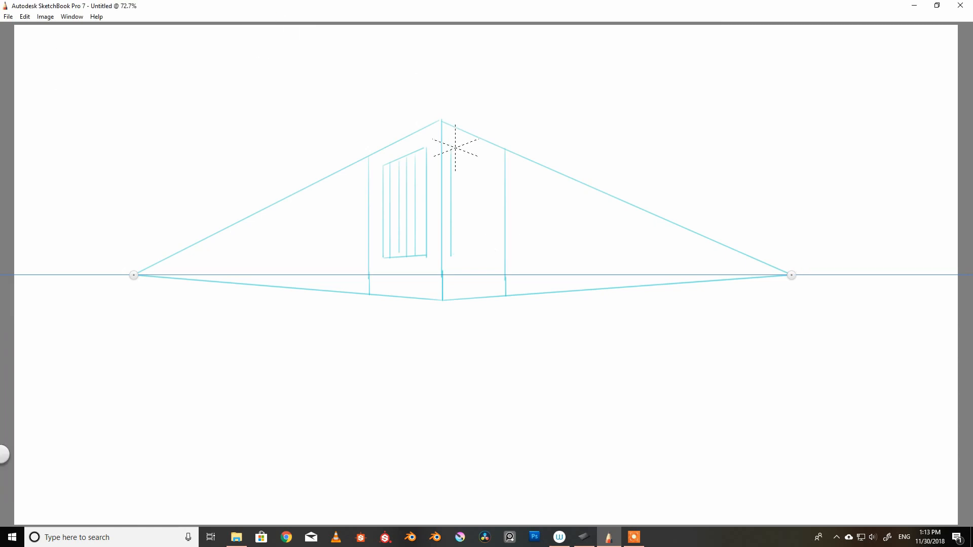
{"action": "left_click_drag", "start_coordinate": [452, 147], "coordinate": [465, 151]}
{"action": "left_click_drag", "start_coordinate": [452, 256], "coordinate": [496, 258]}
{"action": "left_click_drag", "start_coordinate": [495, 151], "coordinate": [494, 257]}
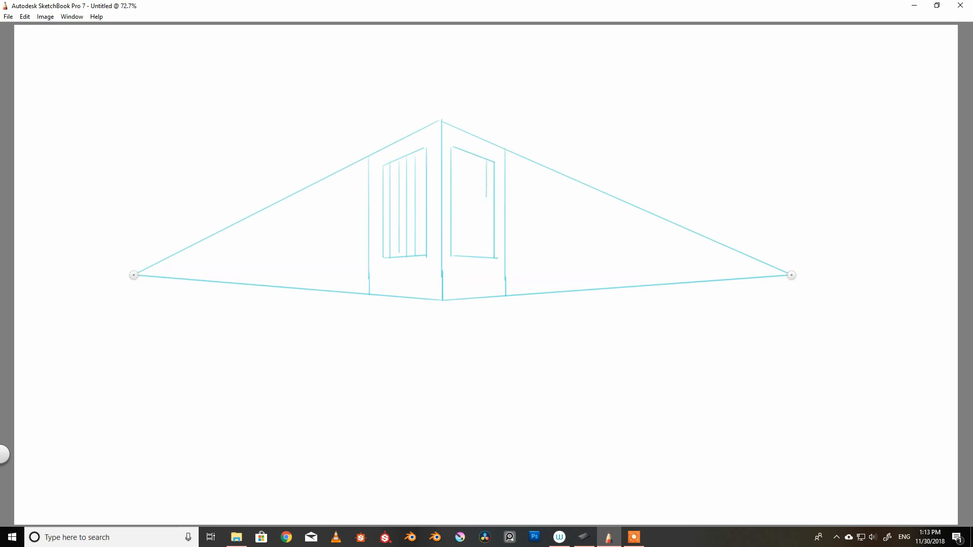
Fill the right wall's window with a grid of four vertical bars and six crossbars in perspective
{"action": "left_click_drag", "start_coordinate": [486, 164], "coordinate": [487, 258]}
{"action": "mouse_move", "coordinate": [477, 155]}
{"action": "left_mouse_down"}
{"action": "mouse_move", "coordinate": [476, 256]}
{"action": "mouse_move", "coordinate": [460, 166]}
{"action": "mouse_move", "coordinate": [460, 257]}
{"action": "left_mouse_up"}
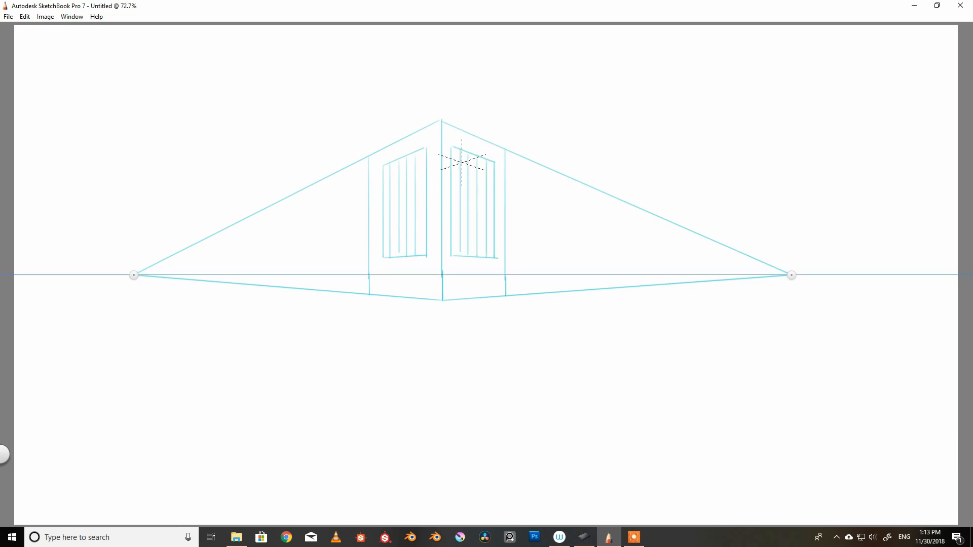
{"action": "mouse_move", "coordinate": [452, 158]}
{"action": "left_mouse_down"}
{"action": "mouse_move", "coordinate": [496, 173]}
{"action": "mouse_move", "coordinate": [492, 196]}
{"action": "left_mouse_up"}
{"action": "mouse_move", "coordinate": [454, 201]}
{"action": "left_mouse_down"}
{"action": "mouse_move", "coordinate": [488, 208]}
{"action": "mouse_move", "coordinate": [476, 220]}
{"action": "mouse_move", "coordinate": [490, 223]}
{"action": "mouse_move", "coordinate": [482, 232]}
{"action": "left_mouse_up"}
Draw the road's outer edges from below the building corner to both vanishing points and add five lane dashes on the right-hand road
{"action": "left_click_drag", "start_coordinate": [430, 345], "coordinate": [138, 276]}
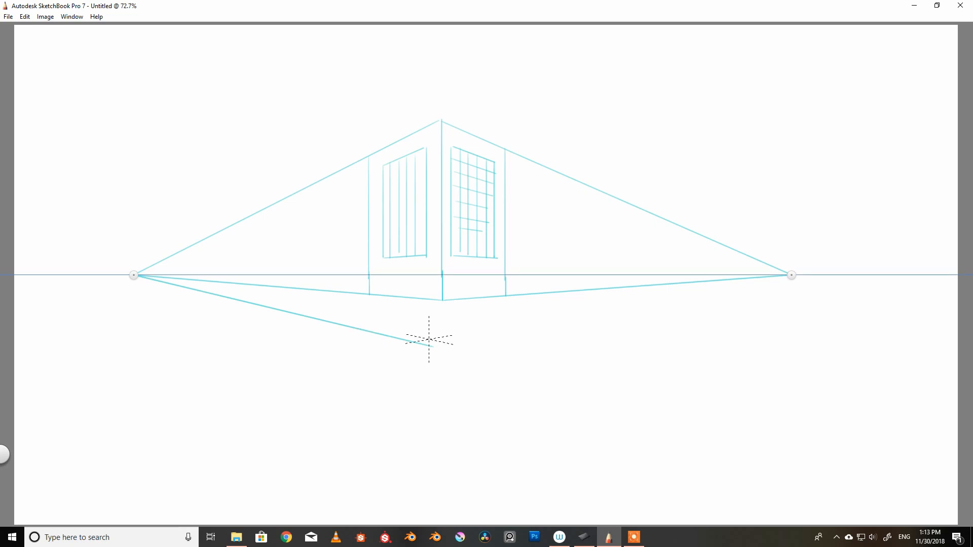
{"action": "left_click_drag", "start_coordinate": [436, 347], "coordinate": [788, 275]}
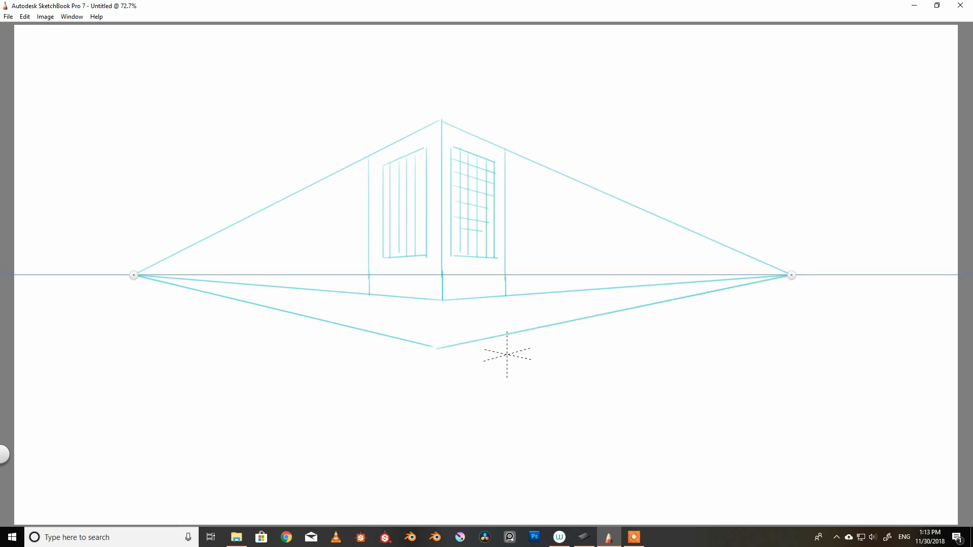
{"action": "left_click_drag", "start_coordinate": [455, 323], "coordinate": [504, 314]}
{"action": "left_click_drag", "start_coordinate": [562, 305], "coordinate": [609, 299]}
Draw a tall two-sided tower behind the right wall, with its roof edges in perspective and a thickened front corner
{"action": "left_click_drag", "start_coordinate": [553, 105], "coordinate": [552, 133]}
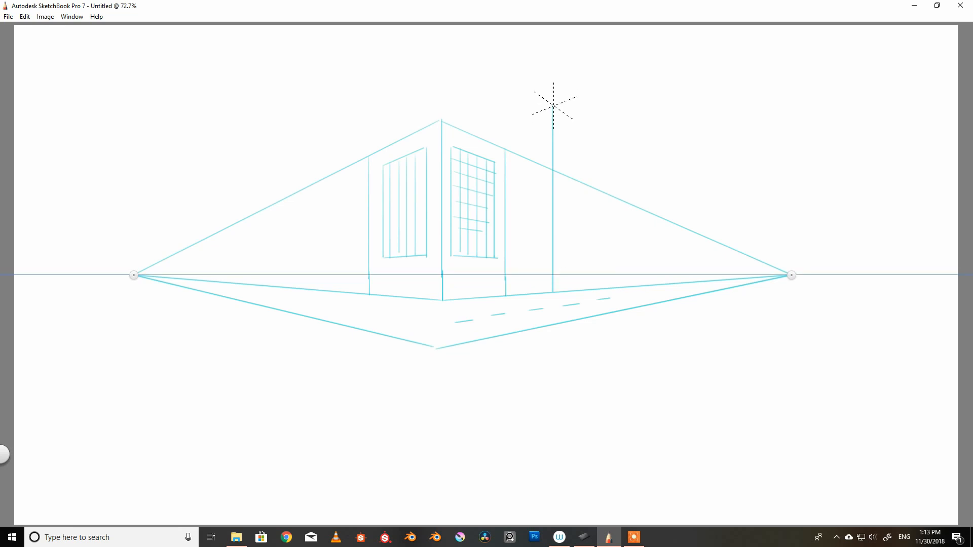
{"action": "left_click_drag", "start_coordinate": [552, 104], "coordinate": [543, 97]}
{"action": "mouse_move", "coordinate": [527, 83]}
{"action": "left_mouse_down"}
{"action": "mouse_move", "coordinate": [506, 68]}
{"action": "mouse_move", "coordinate": [507, 97]}
{"action": "left_mouse_up"}
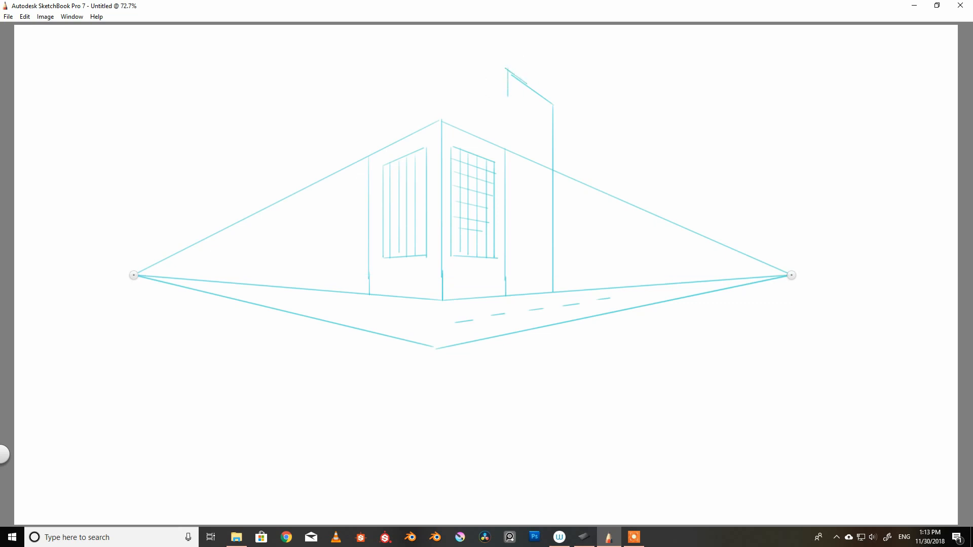
{"action": "left_click_drag", "start_coordinate": [508, 244], "coordinate": [507, 298]}
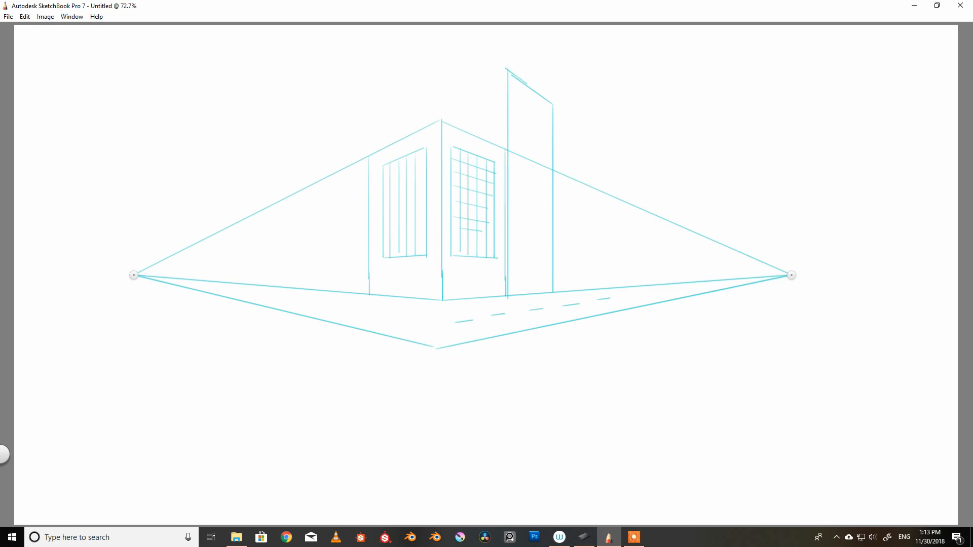
{"action": "left_click_drag", "start_coordinate": [507, 88], "coordinate": [508, 136]}
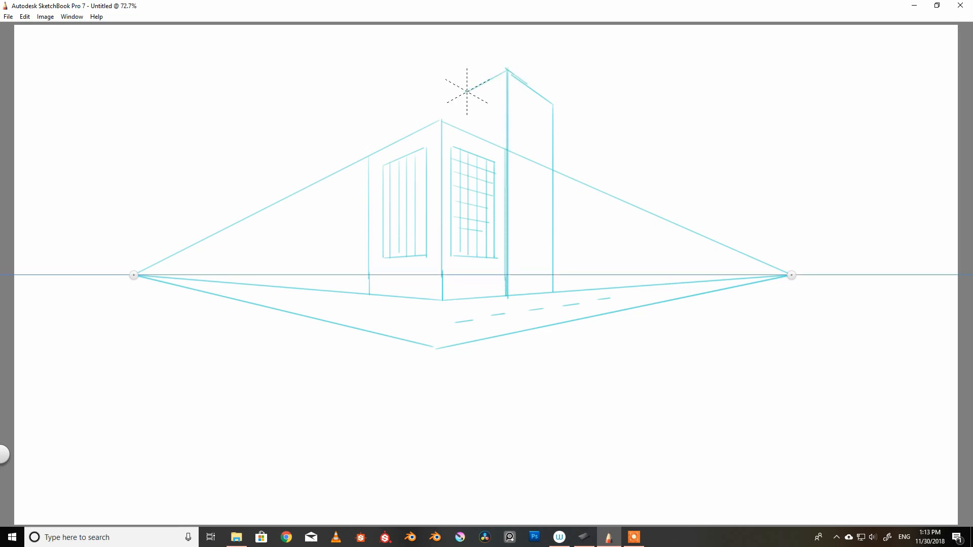
{"action": "left_click_drag", "start_coordinate": [467, 92], "coordinate": [467, 131]}
Draw a low building on each outer side of the existing ones and add two lane dashes on the left-hand road
{"action": "mouse_move", "coordinate": [369, 219]}
{"action": "left_mouse_down"}
{"action": "mouse_move", "coordinate": [322, 229]}
{"action": "mouse_move", "coordinate": [321, 284]}
{"action": "left_mouse_up"}
{"action": "mouse_move", "coordinate": [556, 231]}
{"action": "left_mouse_down"}
{"action": "mouse_move", "coordinate": [600, 238]}
{"action": "mouse_move", "coordinate": [599, 268]}
{"action": "left_mouse_up"}
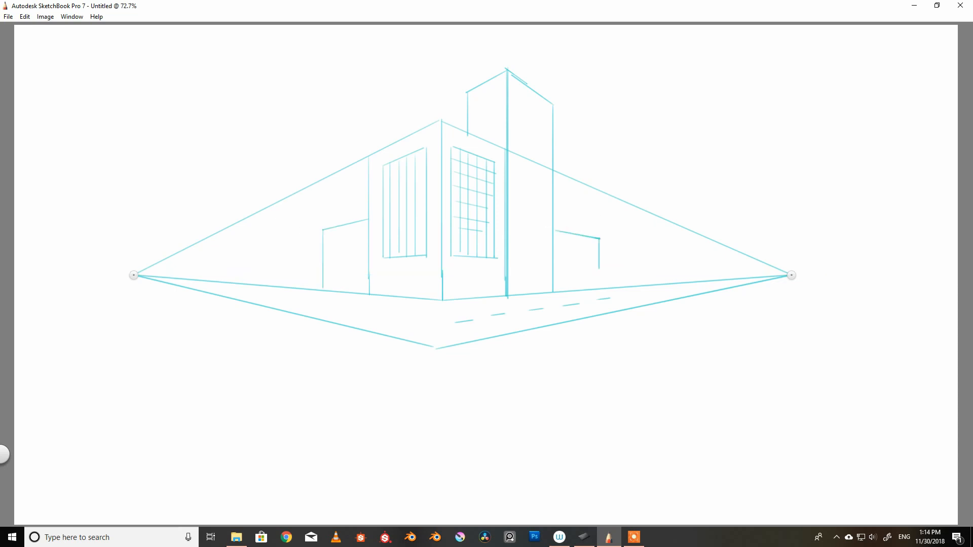
{"action": "left_click_drag", "start_coordinate": [418, 319], "coordinate": [361, 305]}
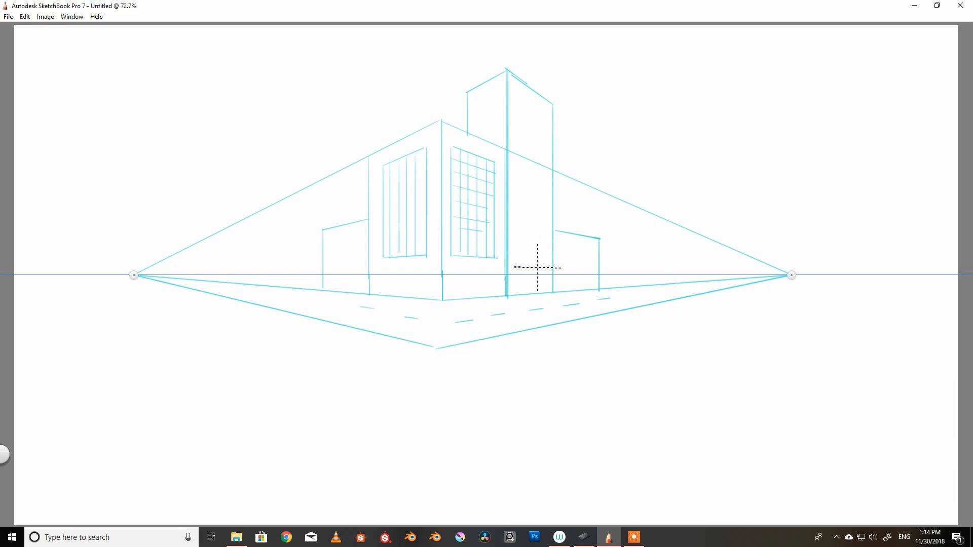
Show the interface panels, turn off the perspective guides and draw a freehand cloud outline to the right of the tower
{"action": "key", "text": "Tab"}
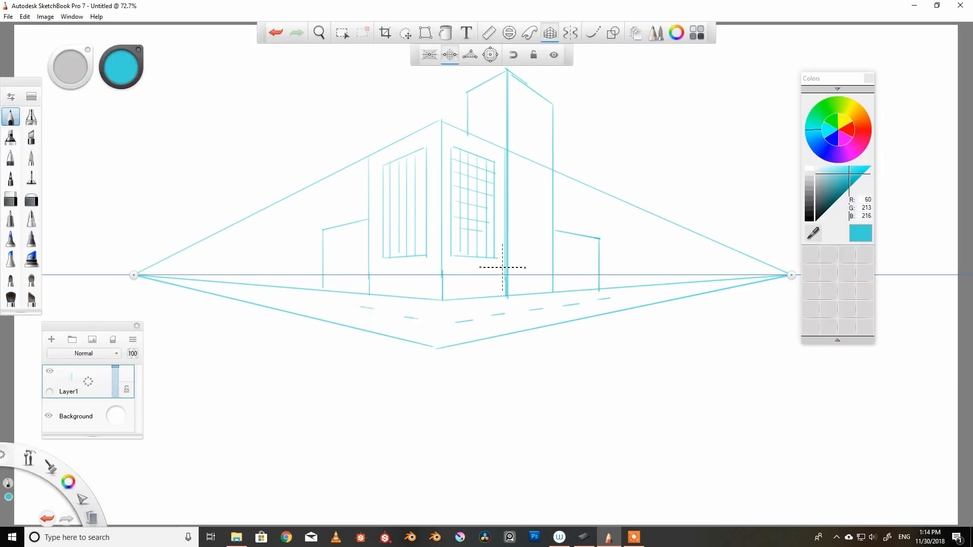
{"action": "left_click", "coordinate": [550, 32]}
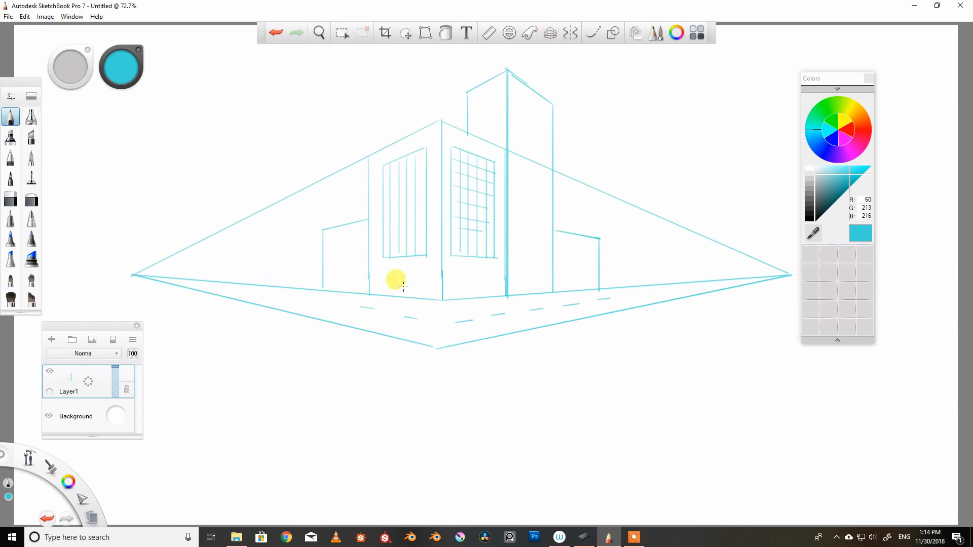
{"action": "mouse_move", "coordinate": [591, 135]}
{"action": "left_mouse_down"}
{"action": "mouse_move", "coordinate": [665, 113]}
{"action": "mouse_move", "coordinate": [708, 122]}
{"action": "mouse_move", "coordinate": [638, 140]}
{"action": "mouse_move", "coordinate": [686, 144]}
{"action": "mouse_move", "coordinate": [707, 123]}
{"action": "left_mouse_up"}
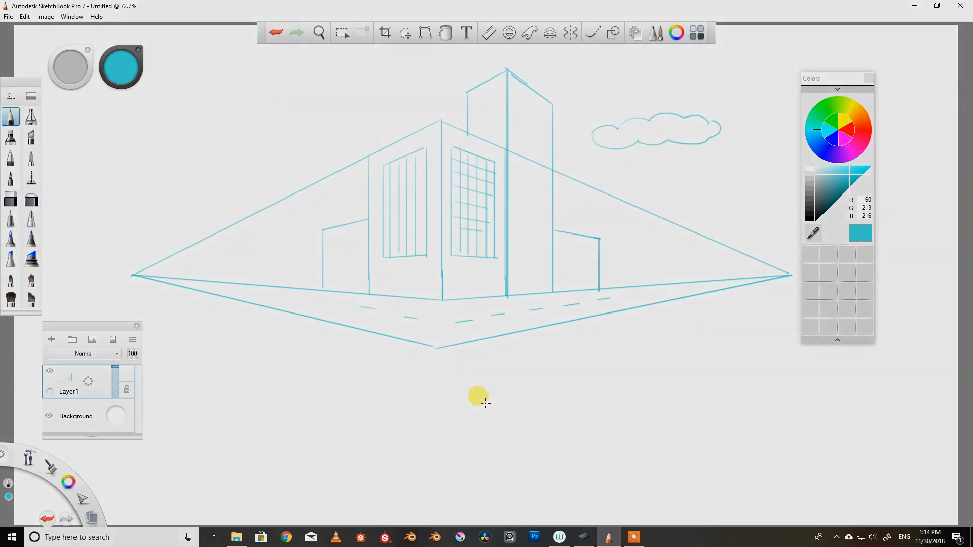